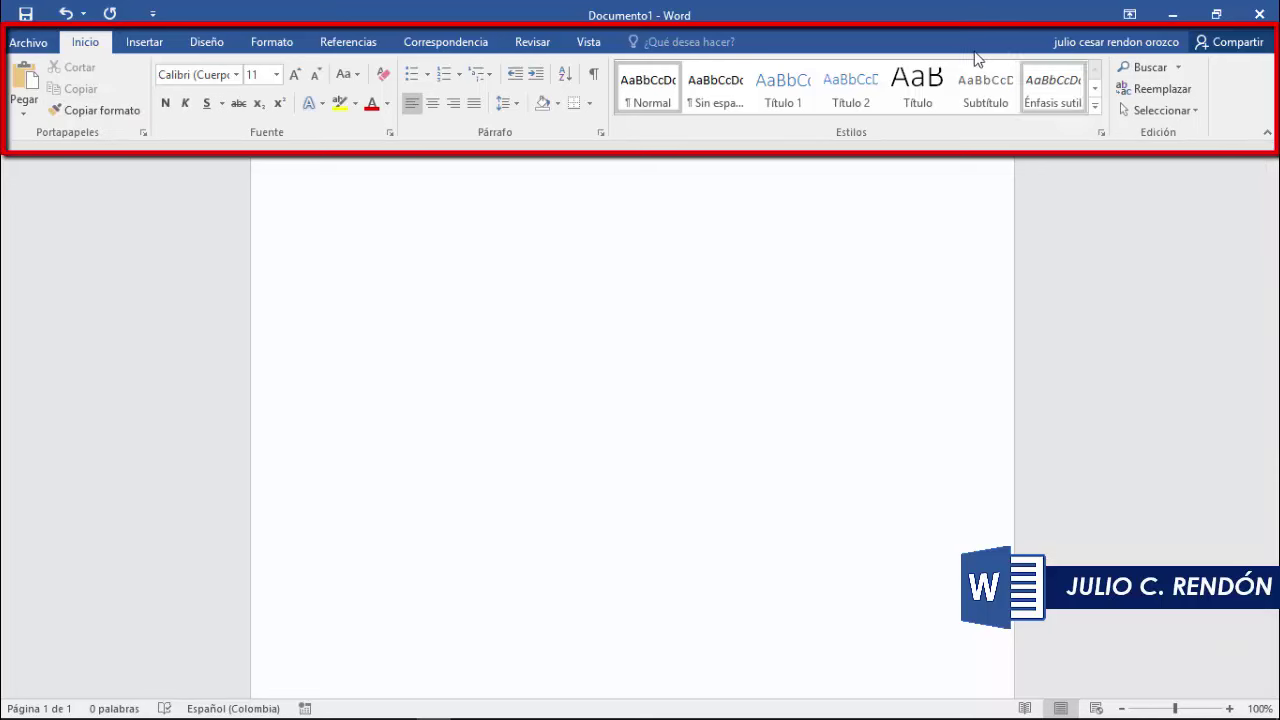
Glance at the Insertar, Diseño and Formato tabs, then return to Inicio
click(142, 45)
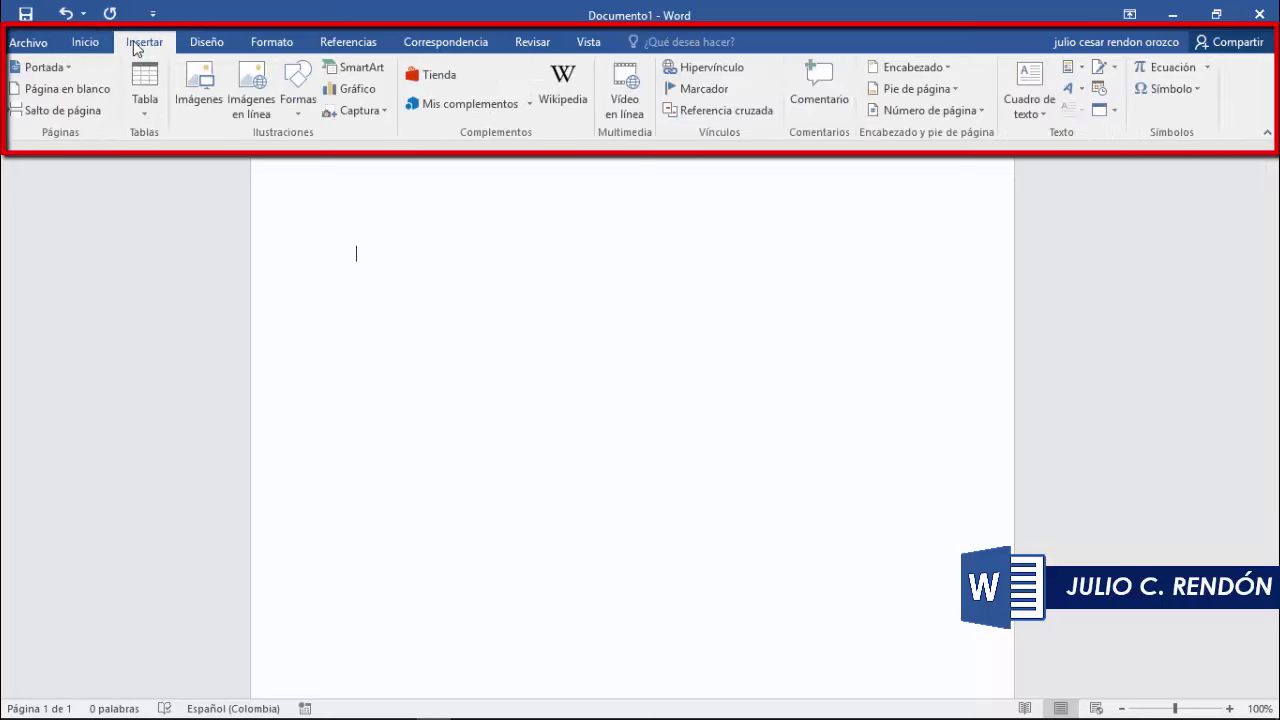
click(205, 42)
click(258, 44)
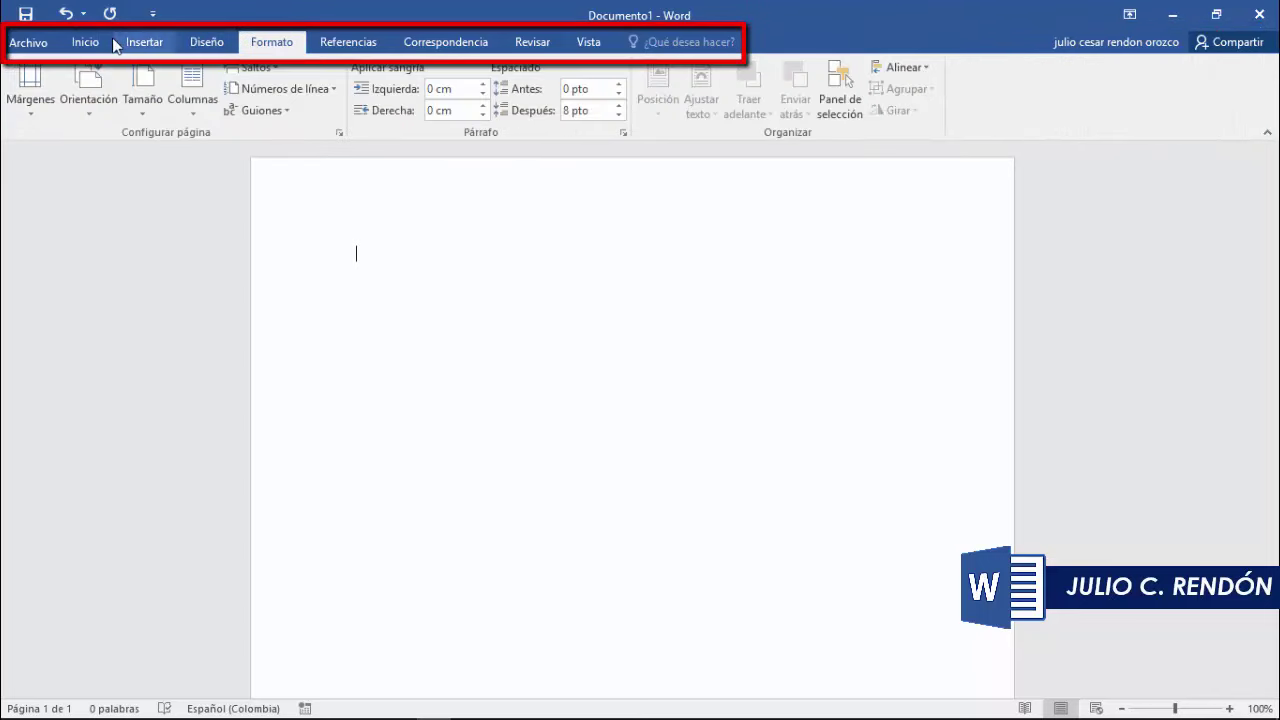
click(88, 42)
Tour Insertar, Diseño, Formato, Referencias, Correspondencia, Revisar, Vista and Inicio, finishing on Insertar
click(138, 45)
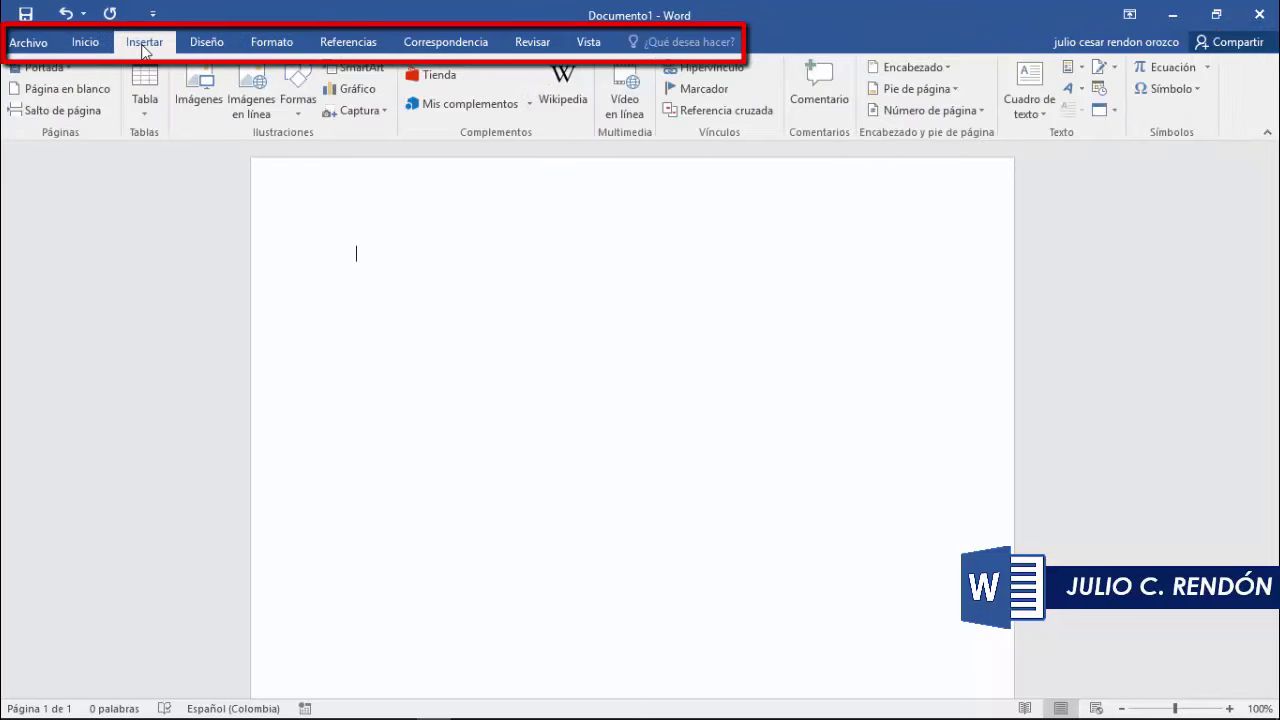
click(205, 42)
click(267, 52)
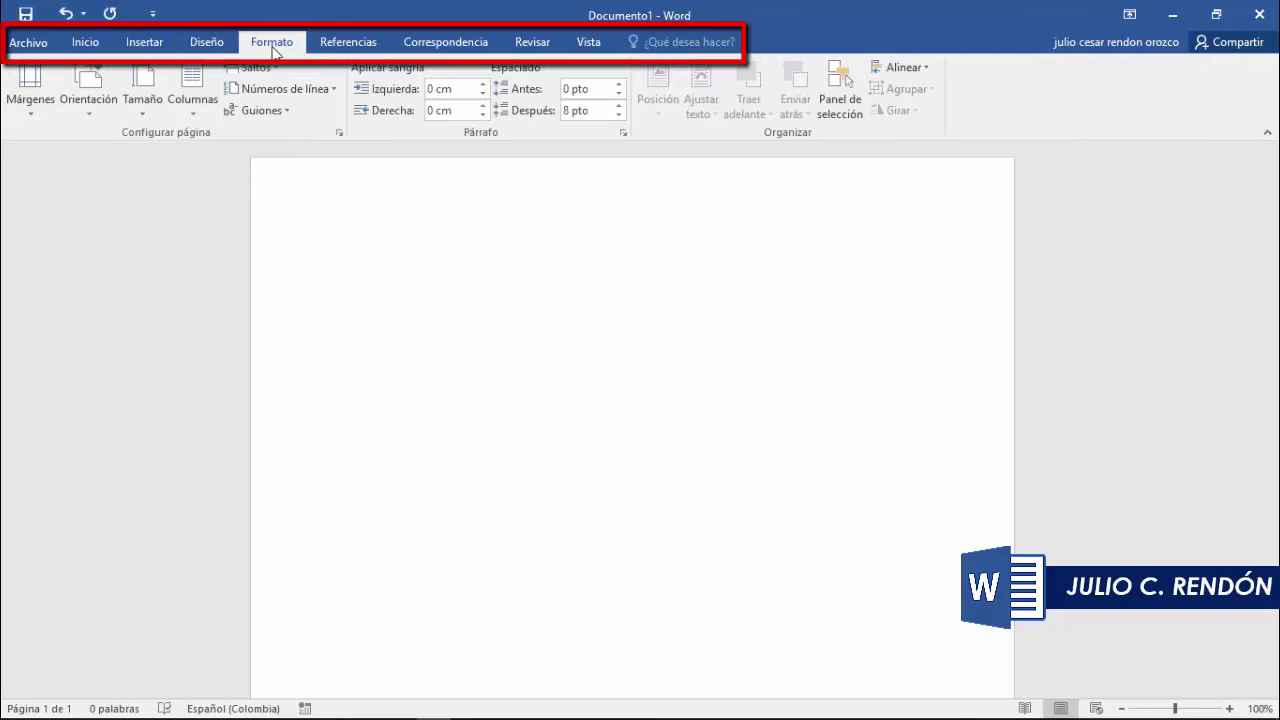
click(357, 45)
click(434, 46)
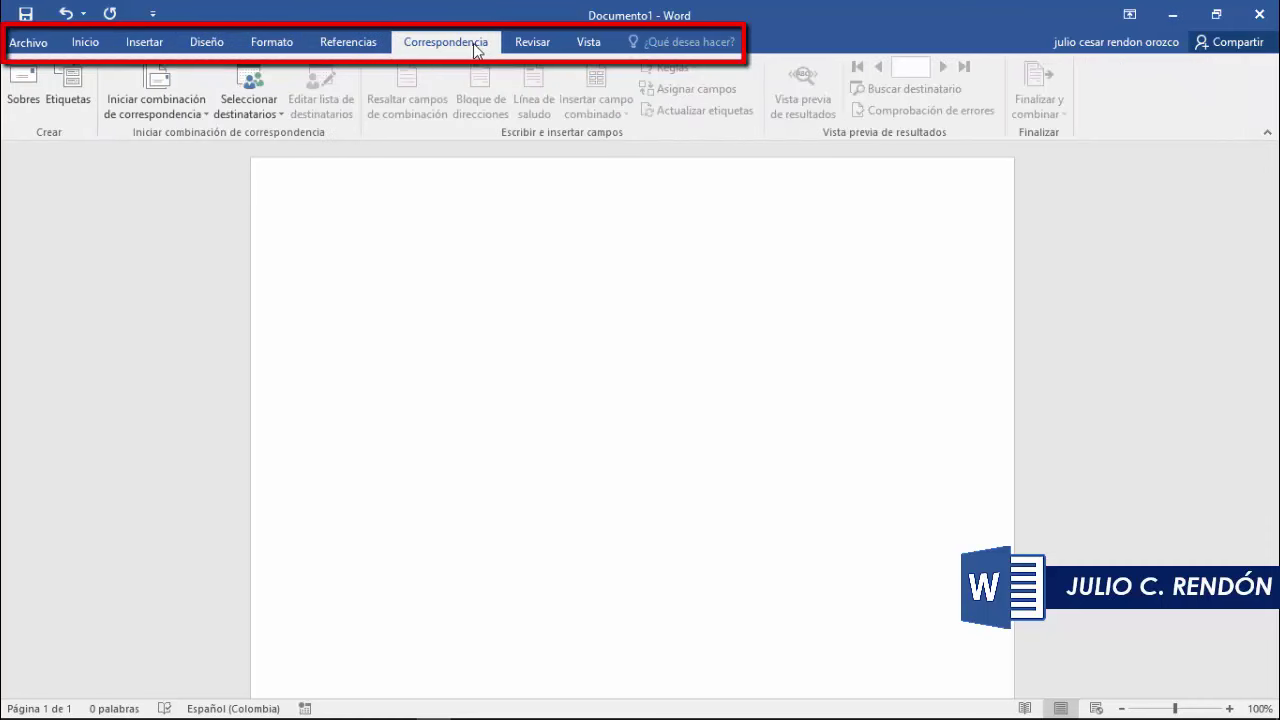
click(536, 44)
click(588, 45)
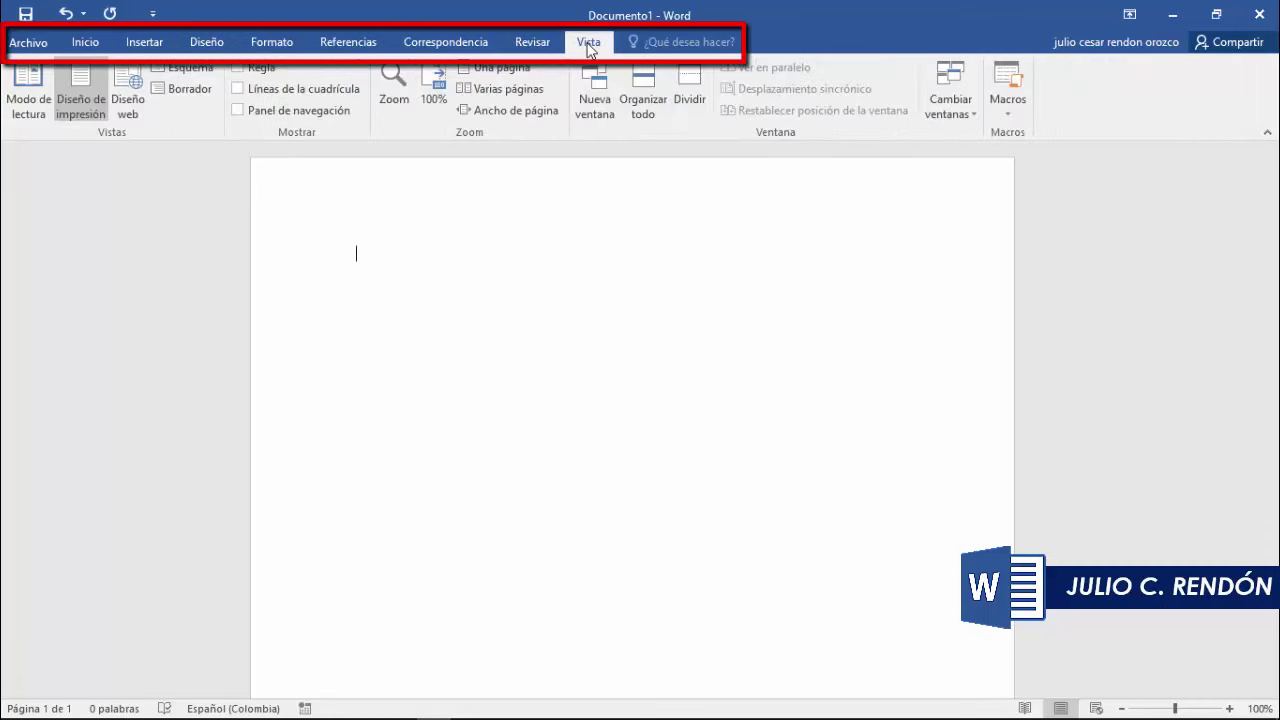
click(86, 42)
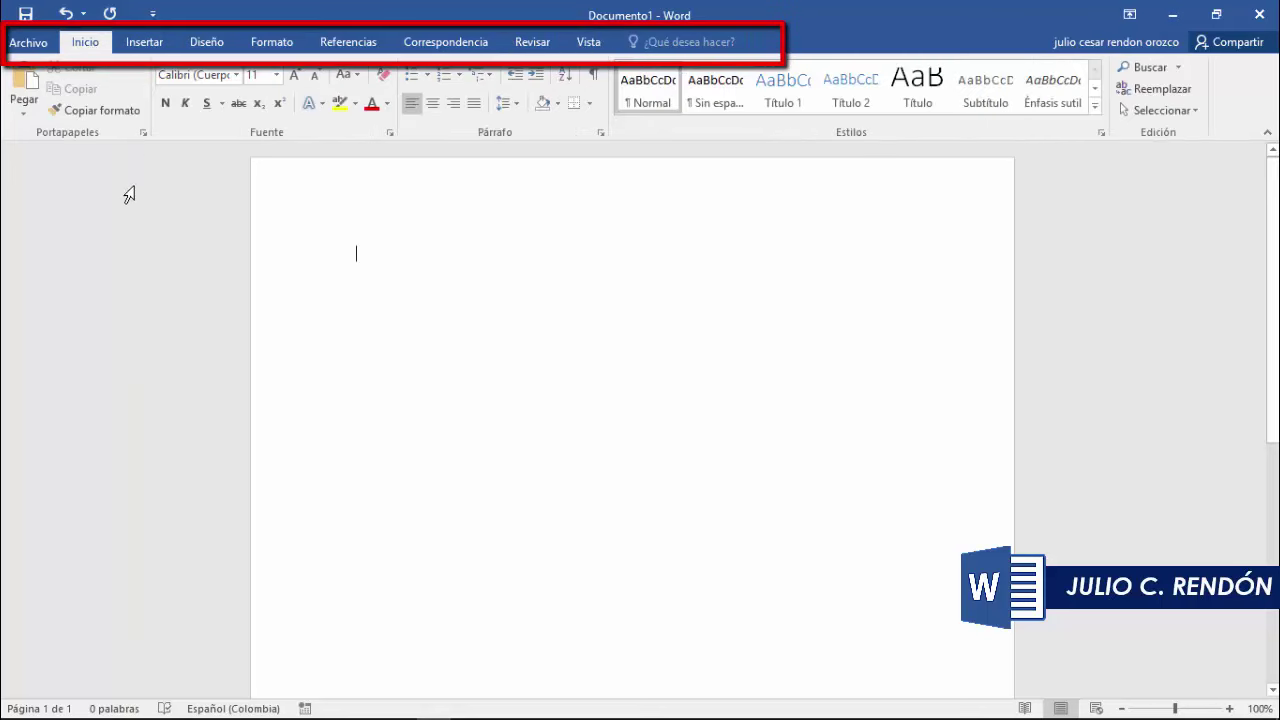
click(155, 46)
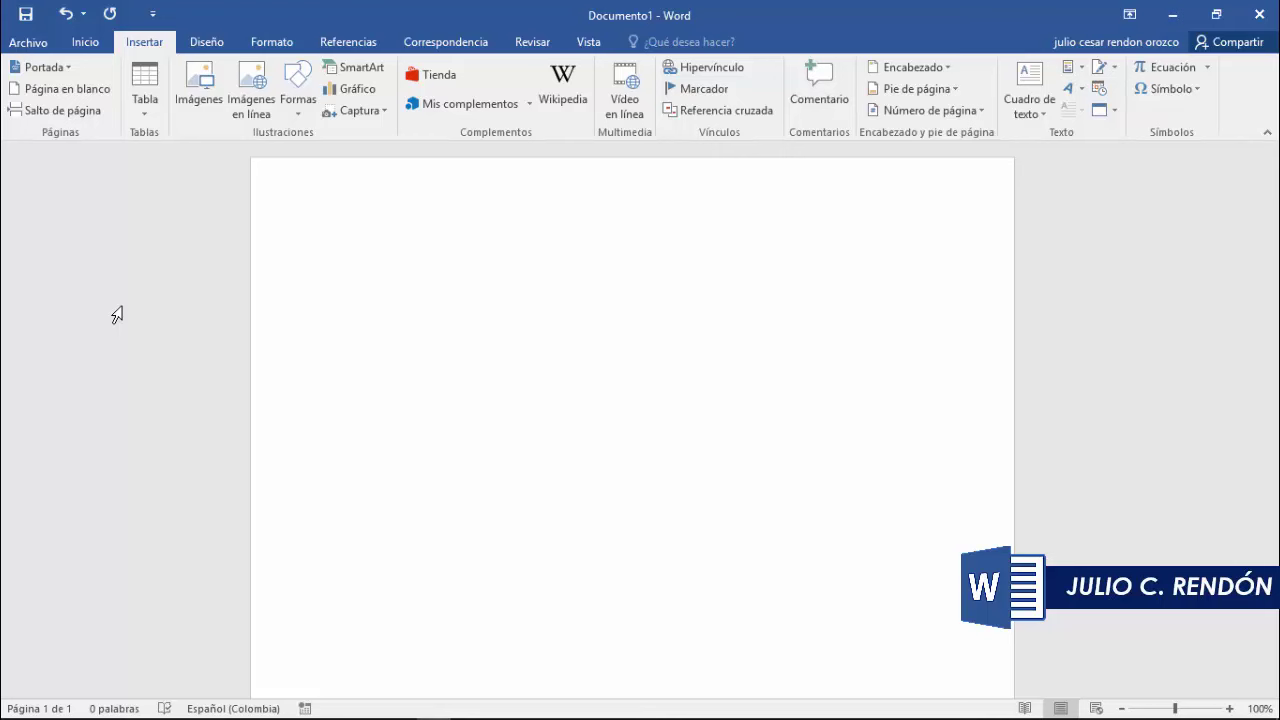
Toggle between the Inicio and Insertar tabs twice, ending on Insertar
click(90, 45)
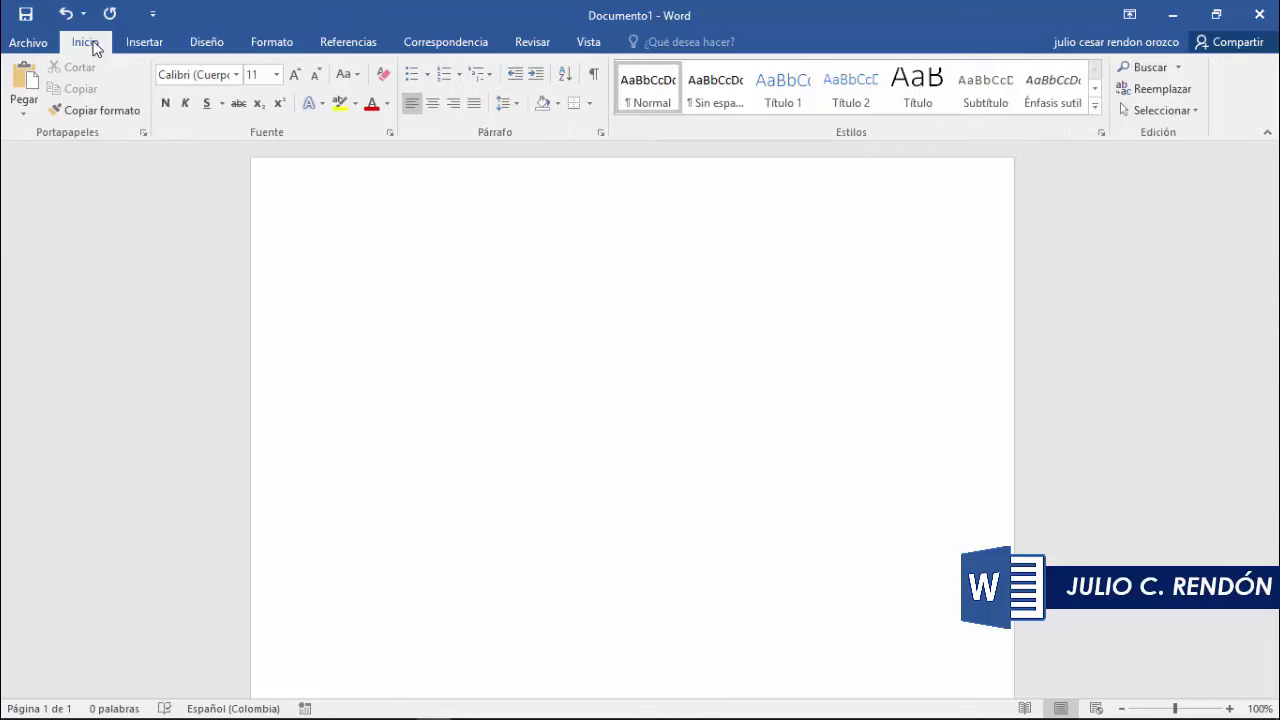
click(141, 43)
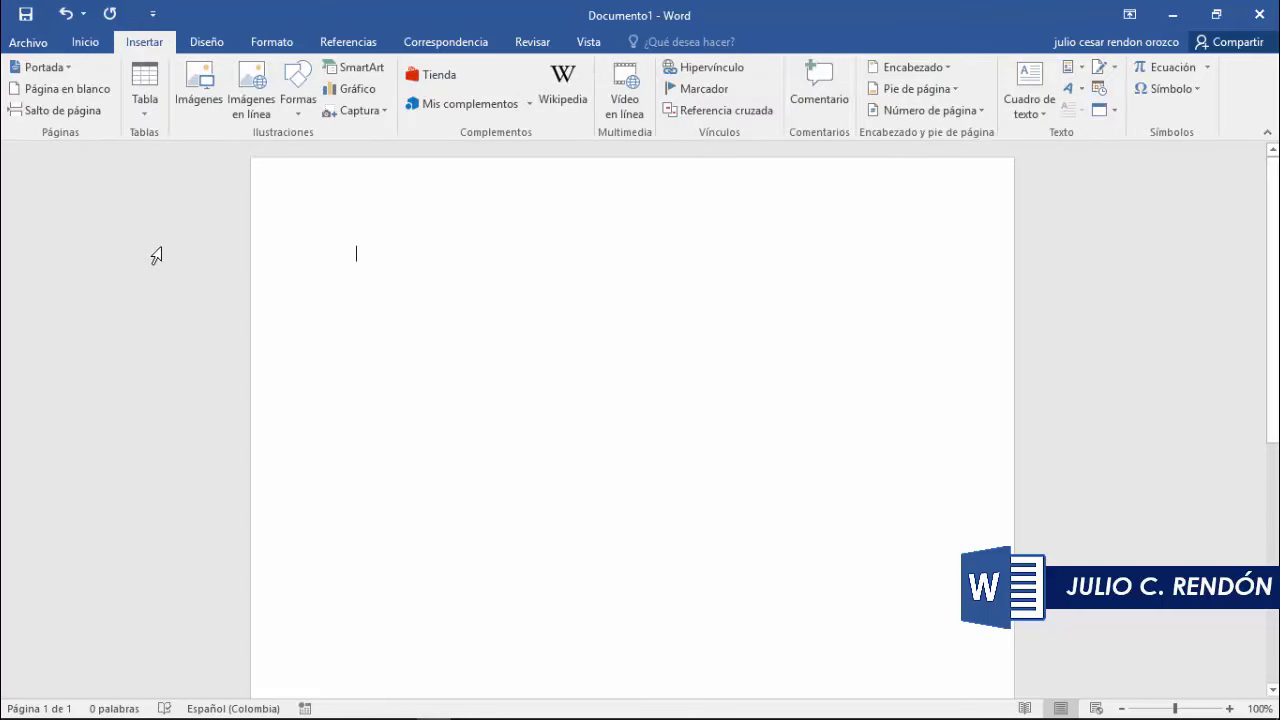
click(87, 49)
click(141, 45)
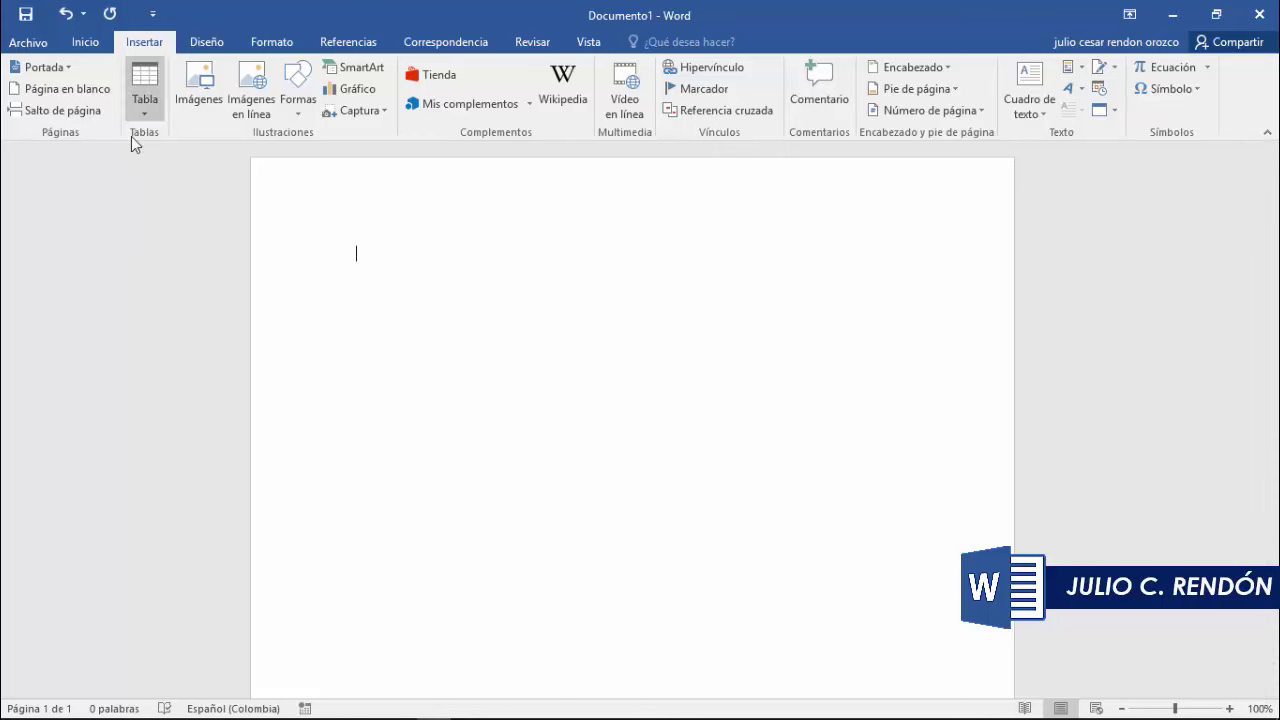
Open and close the Tabla dropdown twice, previewing the table grid
click(146, 110)
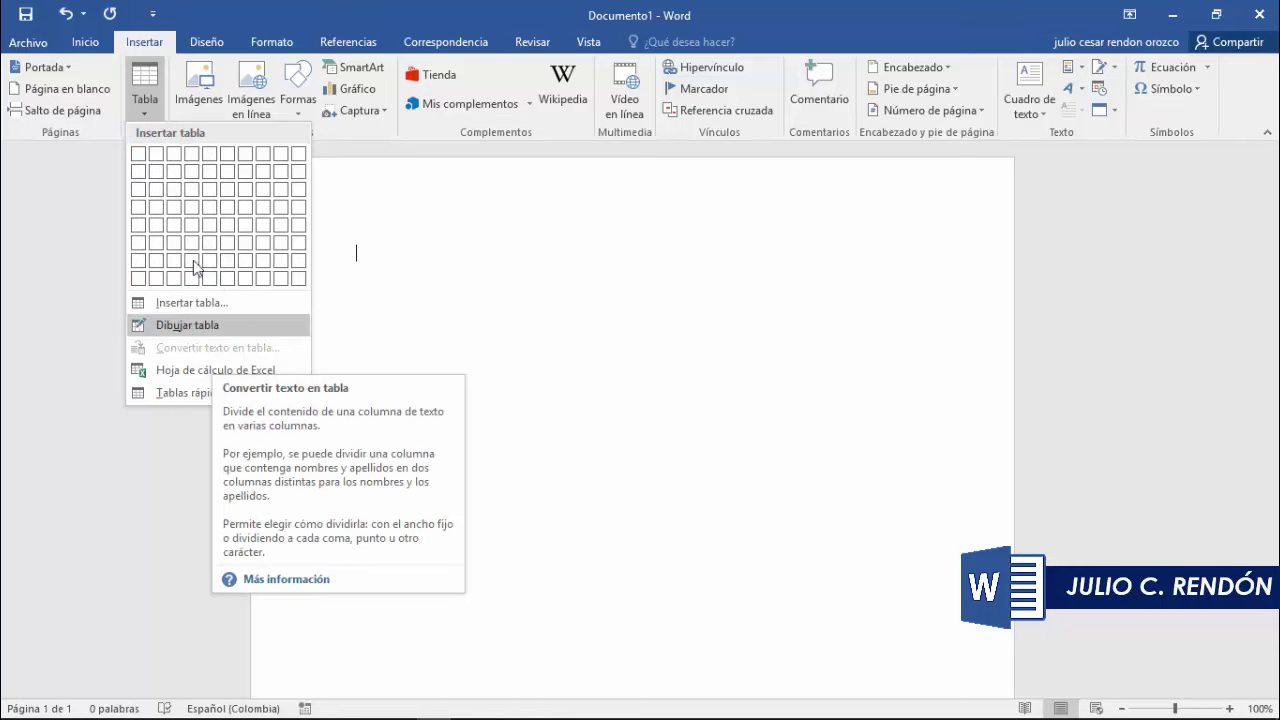
click(143, 98)
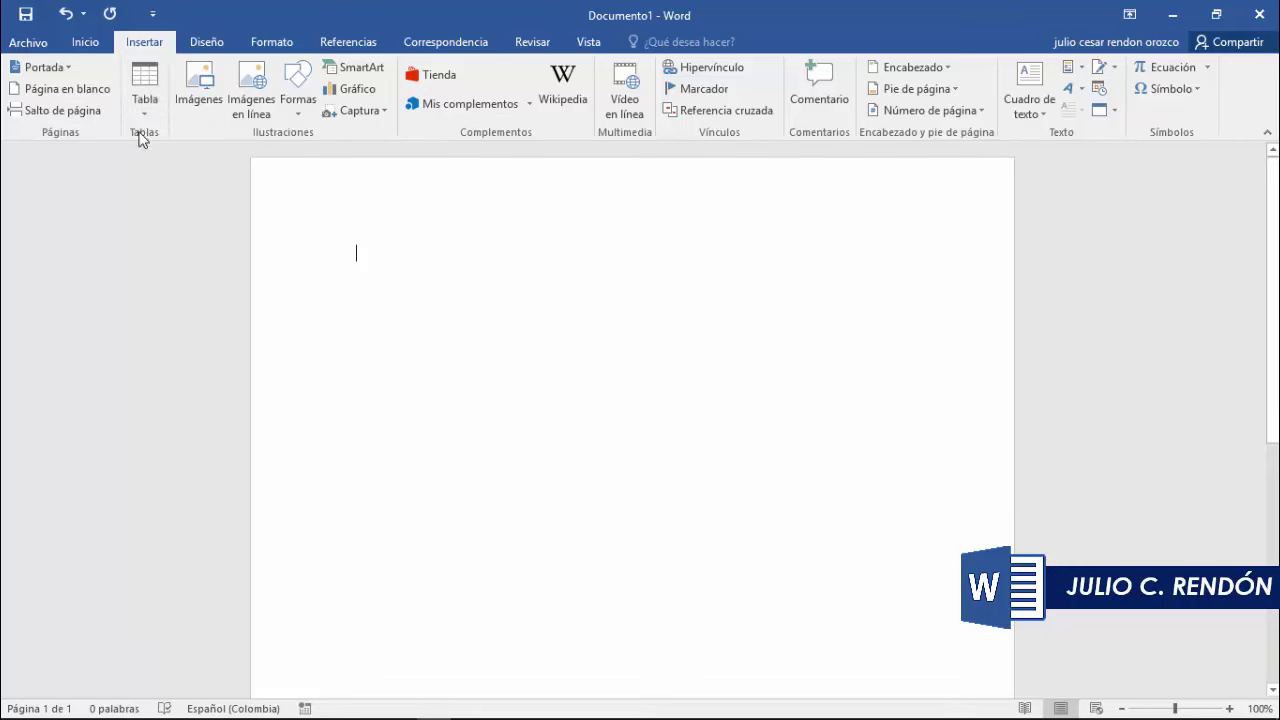
click(142, 112)
click(142, 112)
click(85, 43)
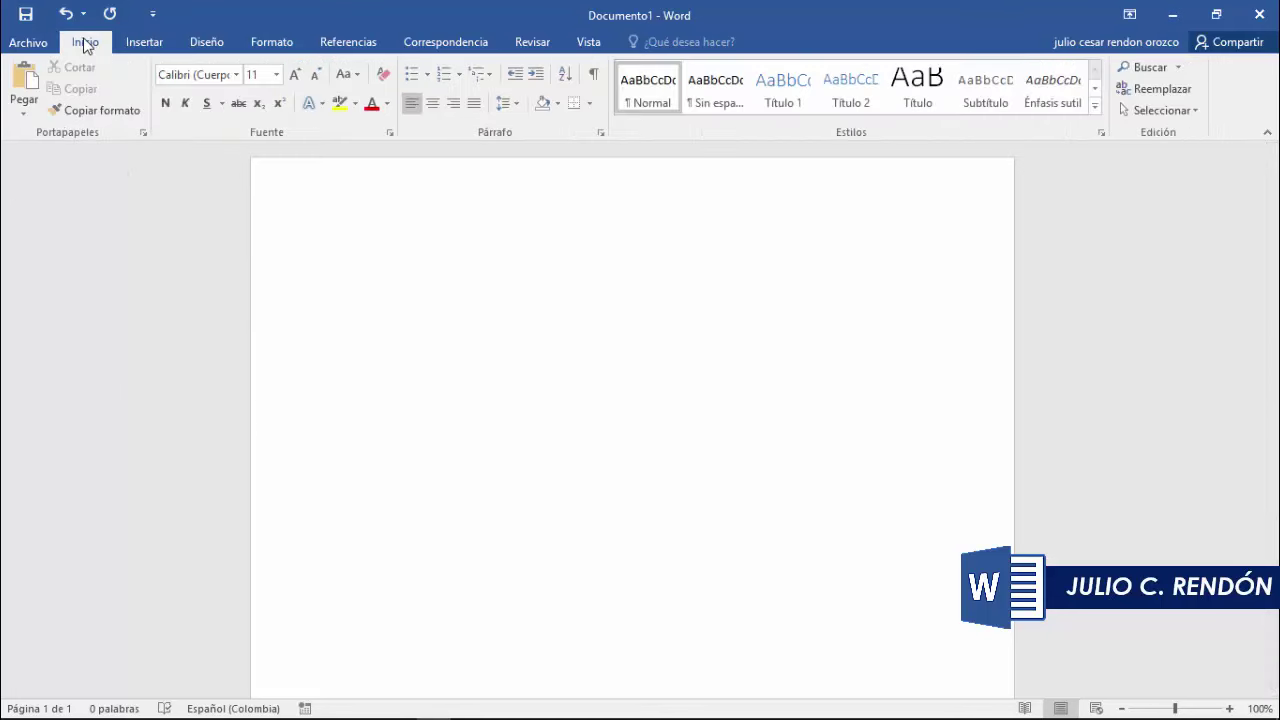
right_click(77, 50)
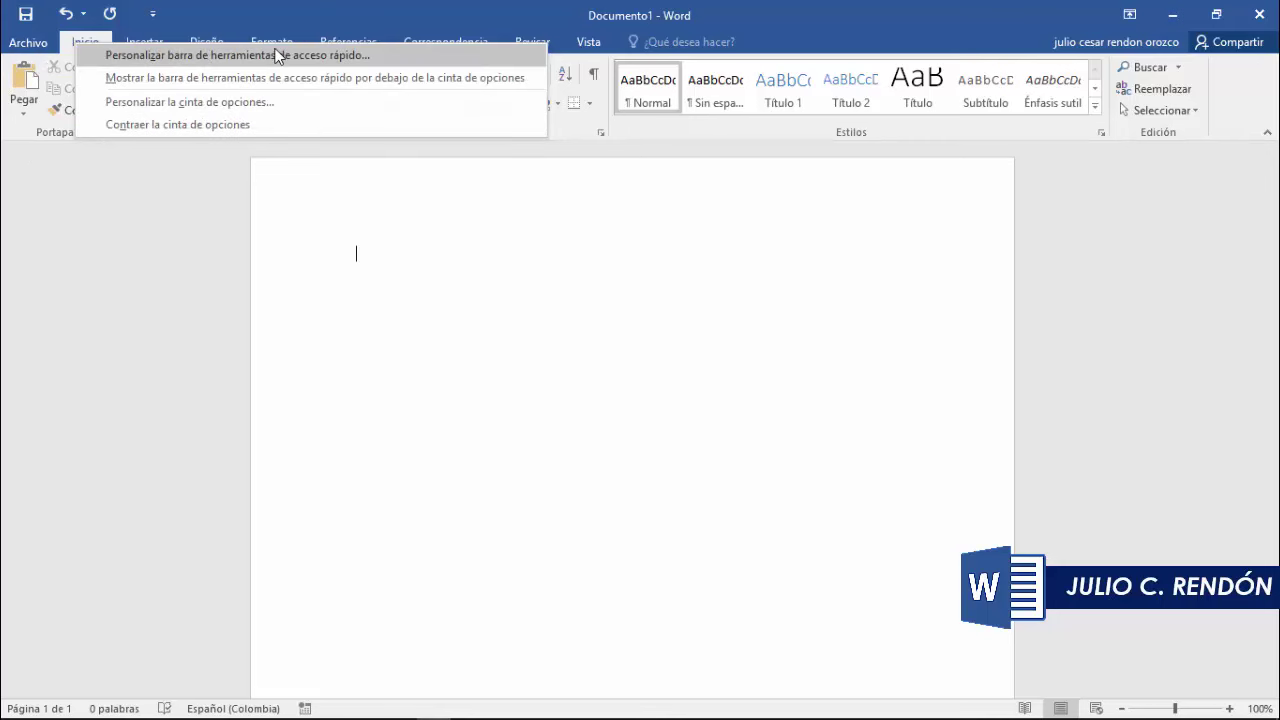
click(68, 52)
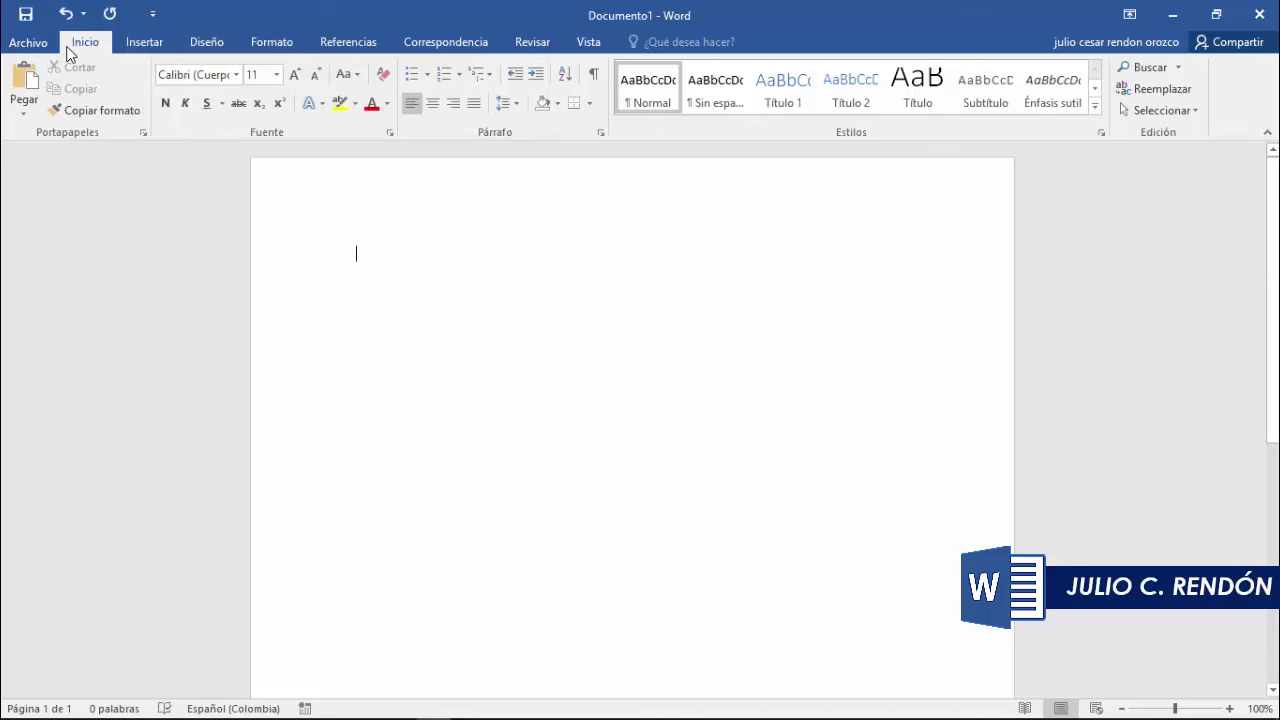
right_click(196, 129)
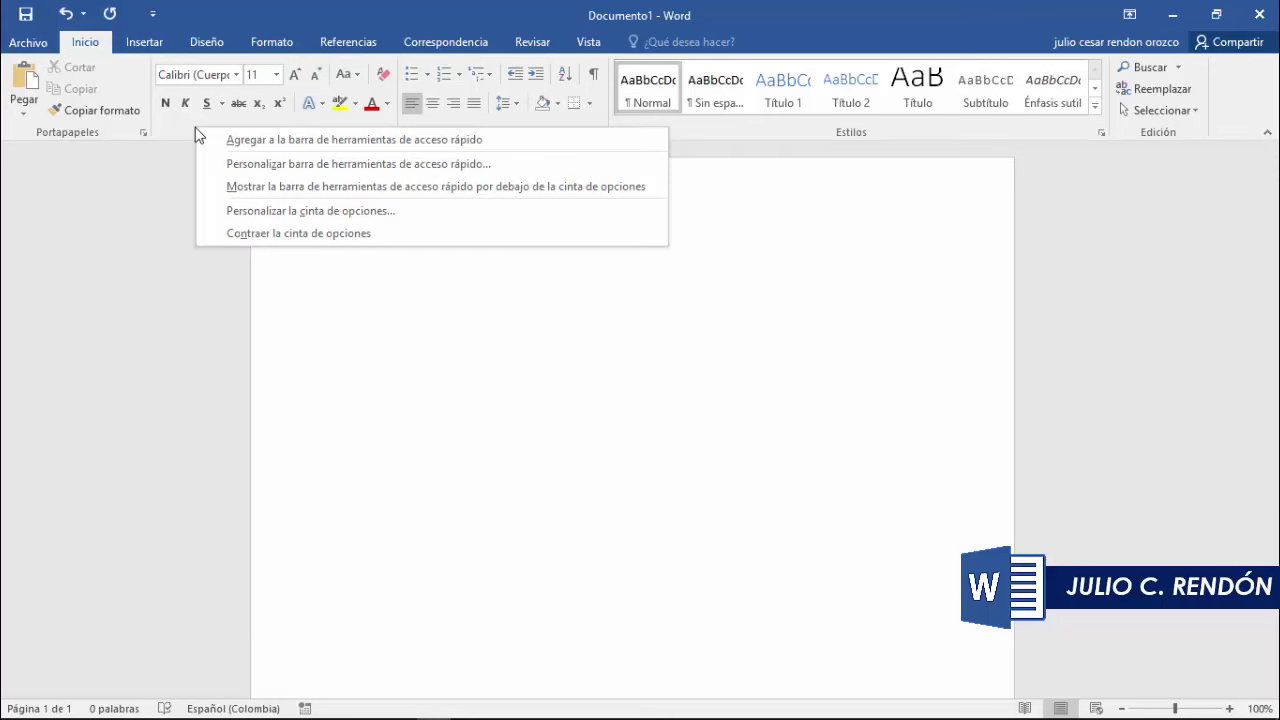
click(195, 127)
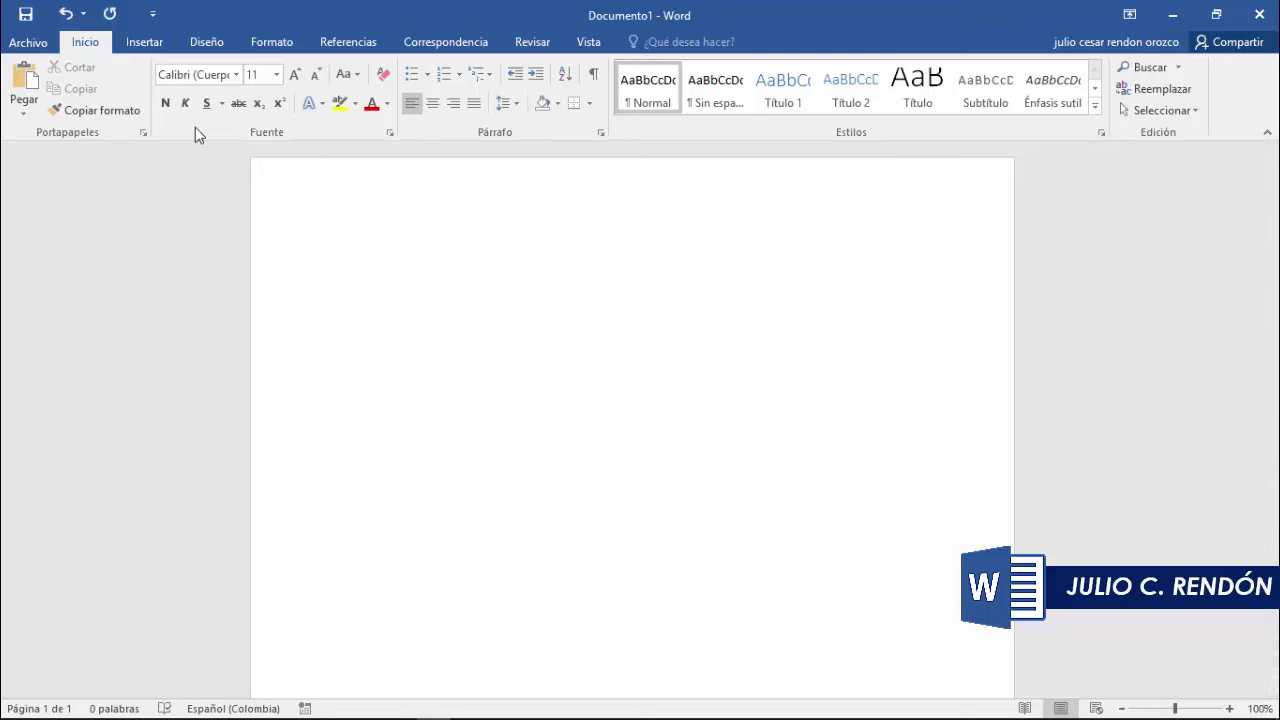
Turn on the Regla ruler from the Vista tab using Alt key tips
key(alt)
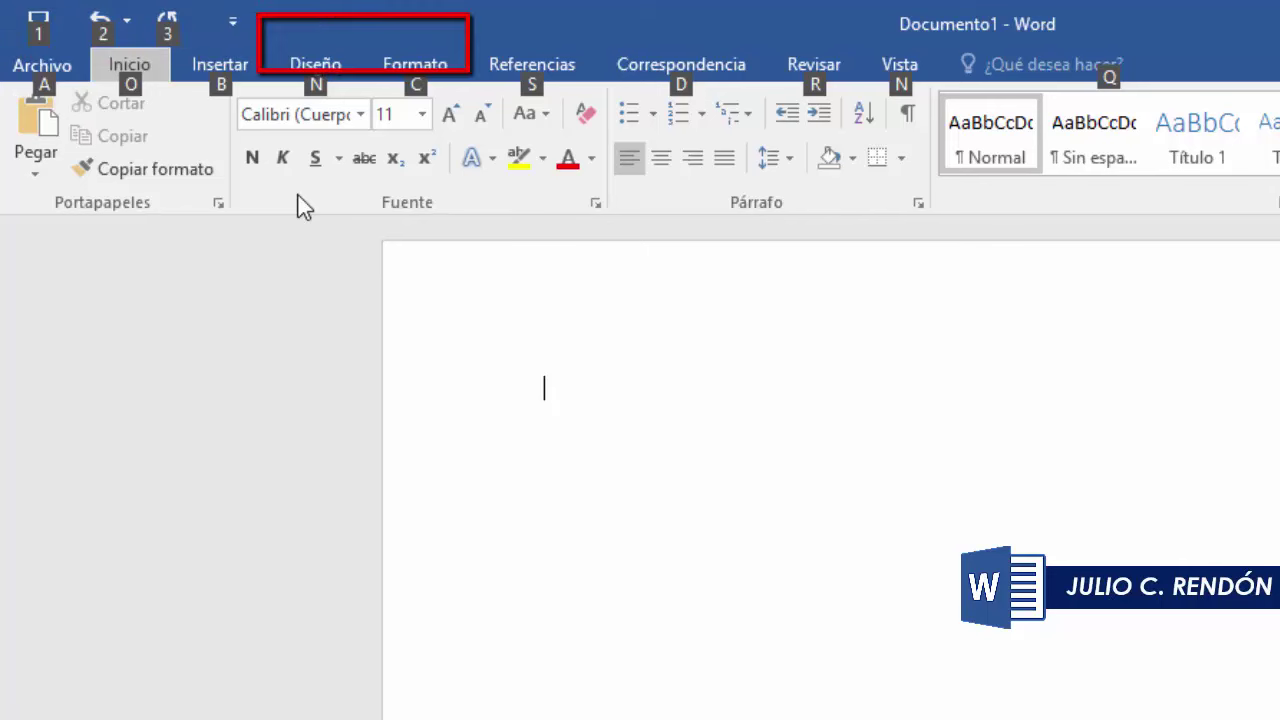
key(n)
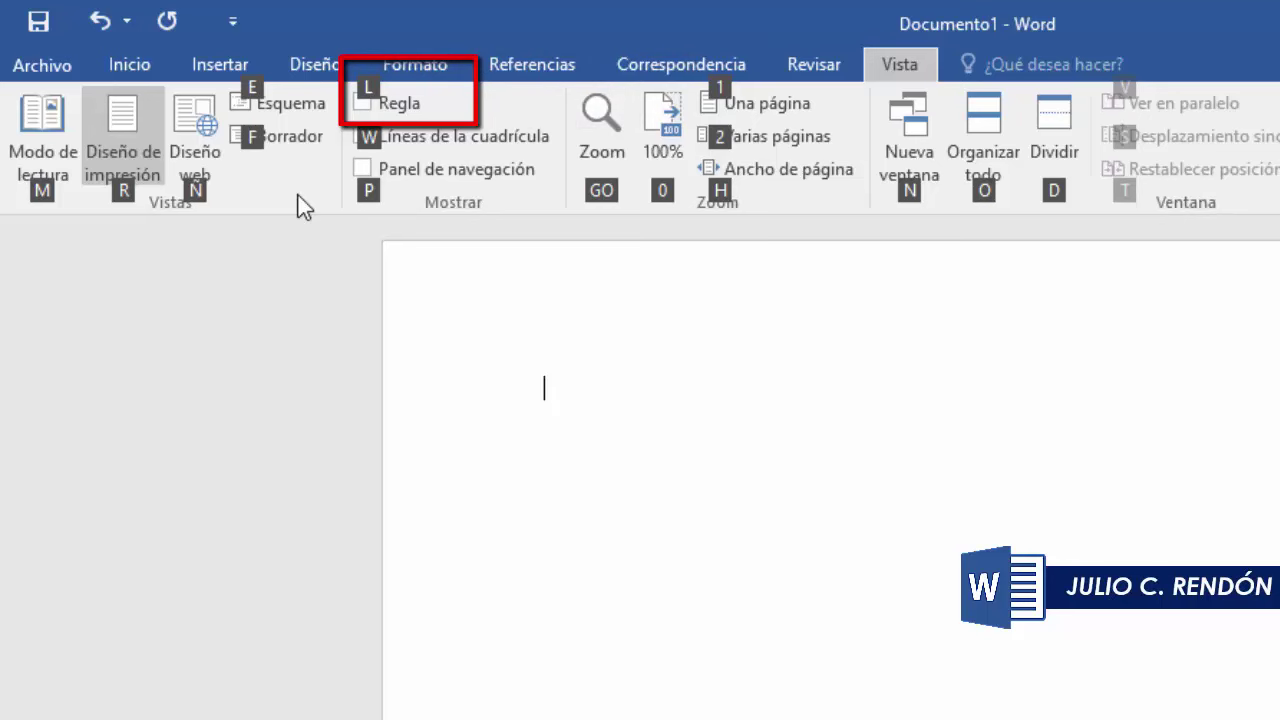
key(l)
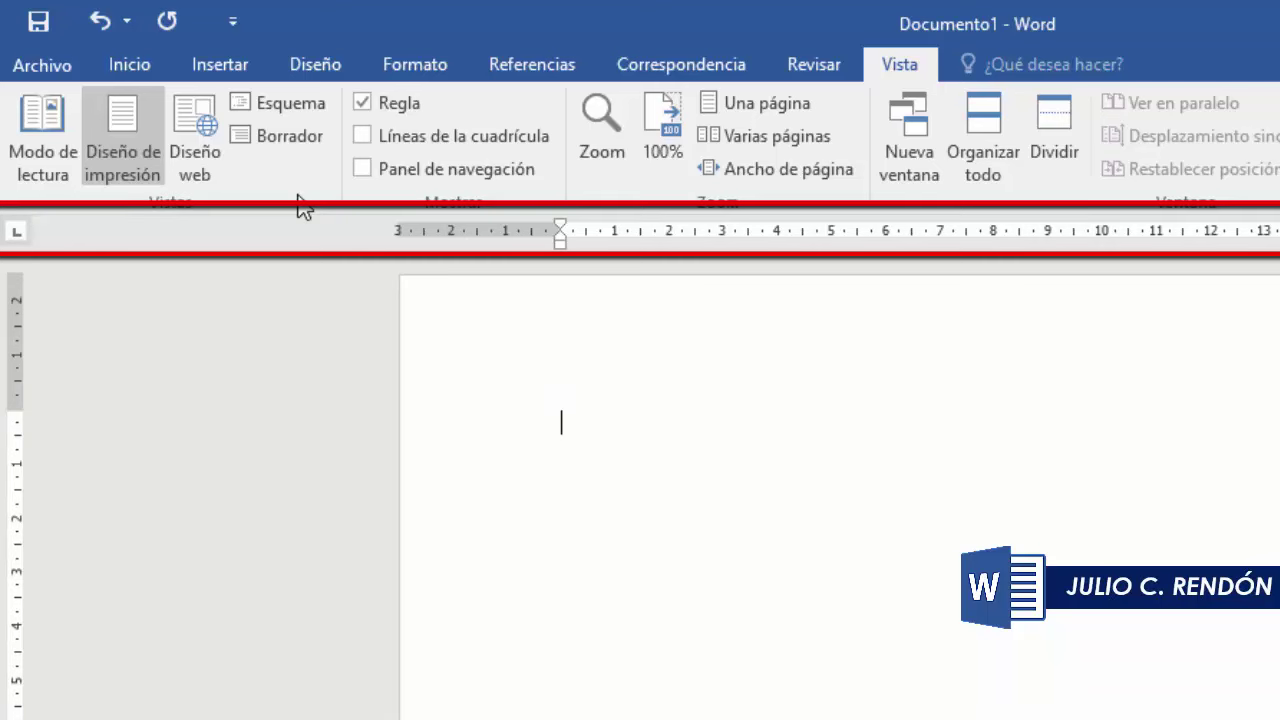
Turn the Regla ruler back off with the same Alt key-tip sequence
key(alt)
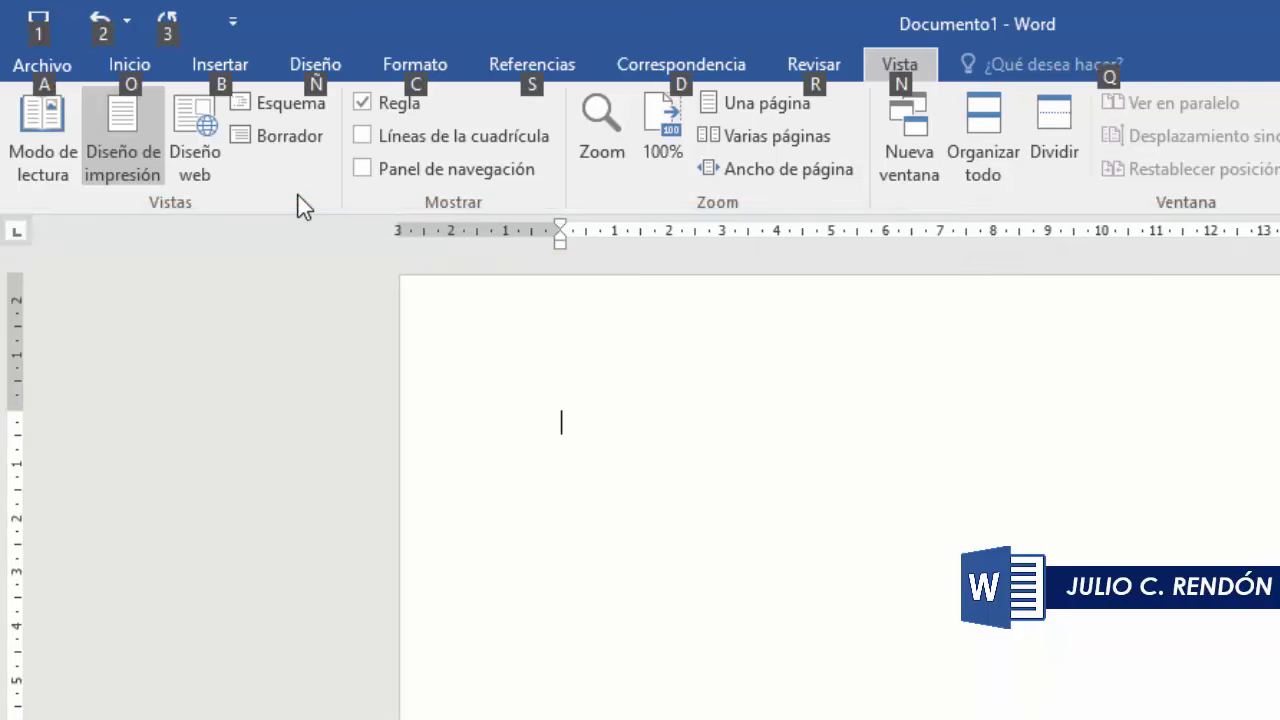
key(n)
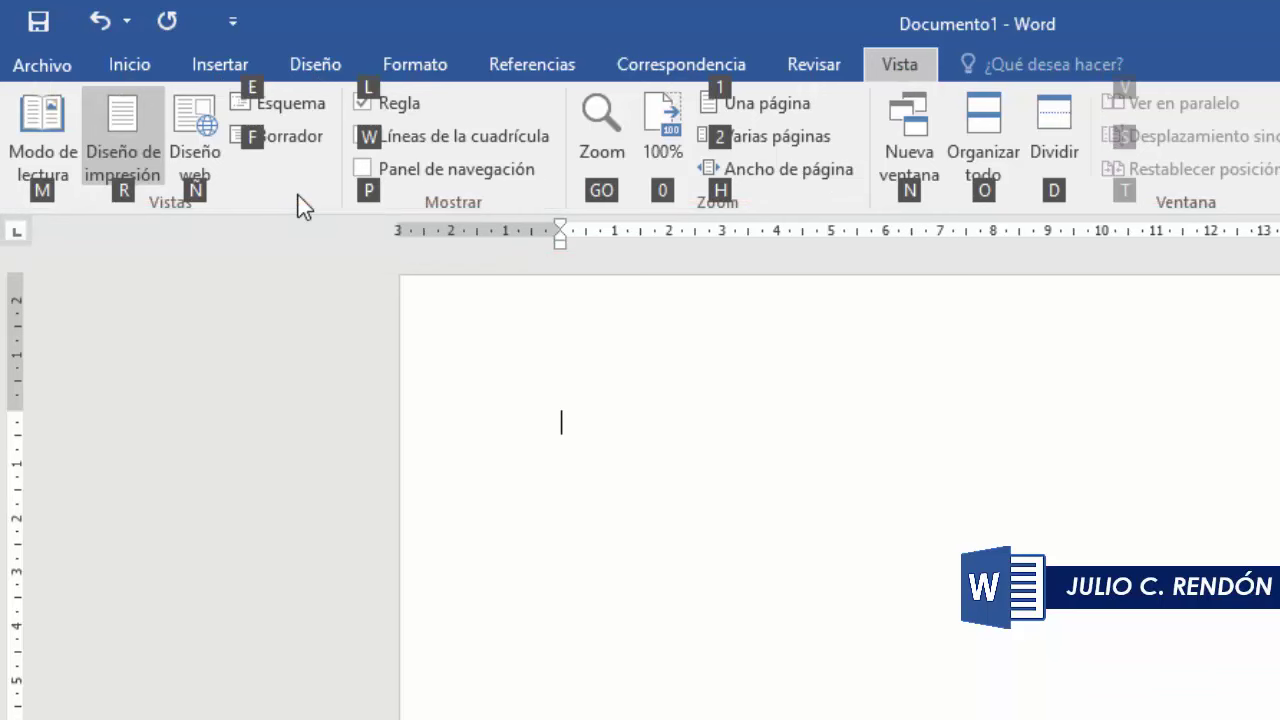
key(l)
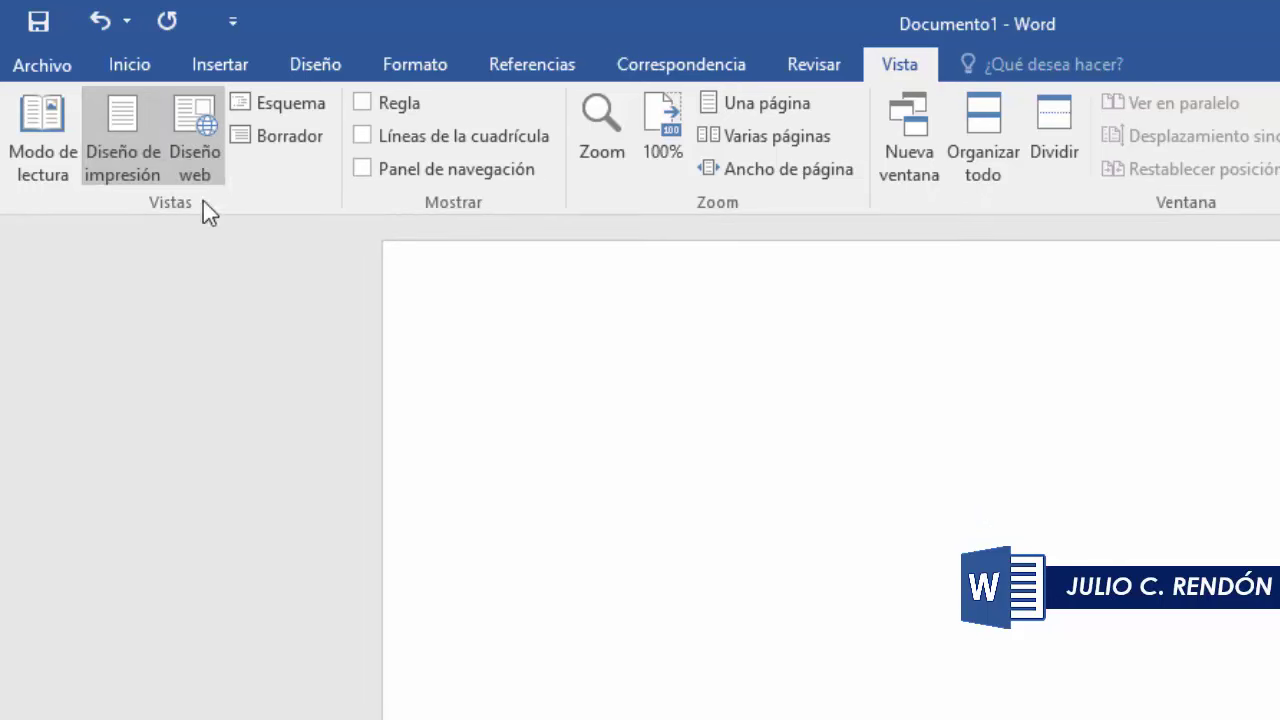
Switch to the Inicio tab to show clipboard, font, paragraph and style commands
click(143, 62)
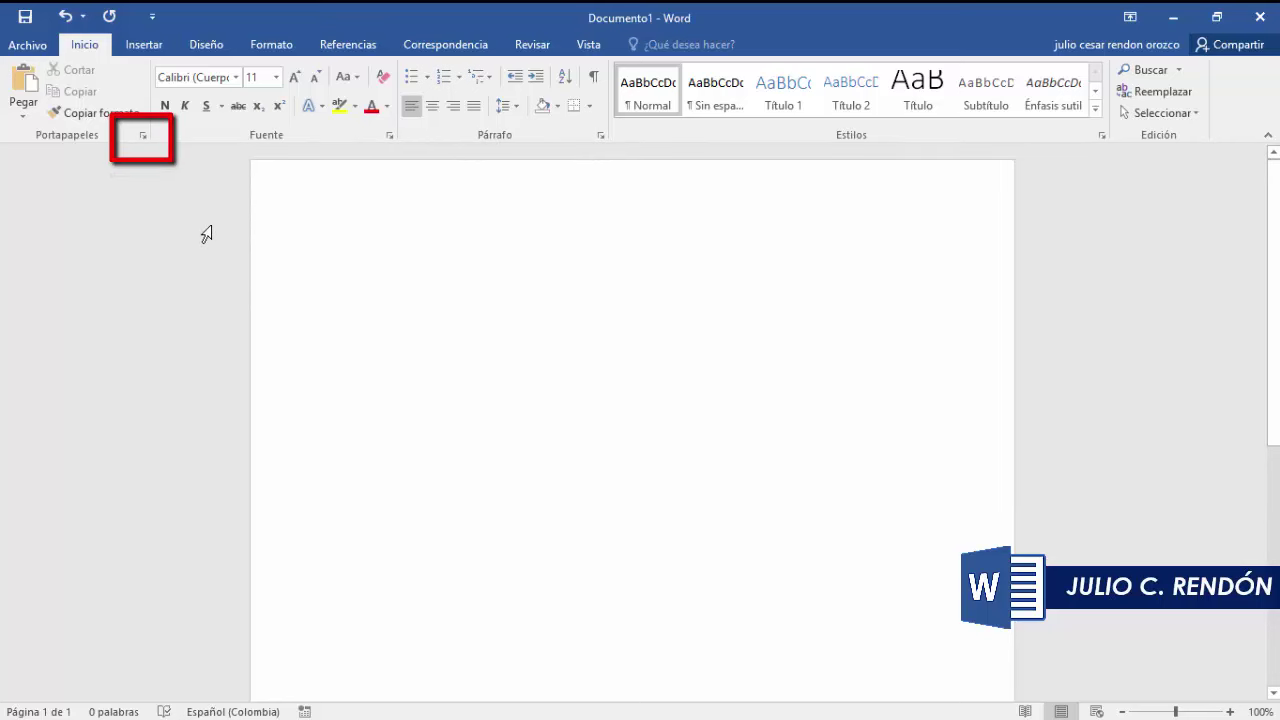
click(144, 136)
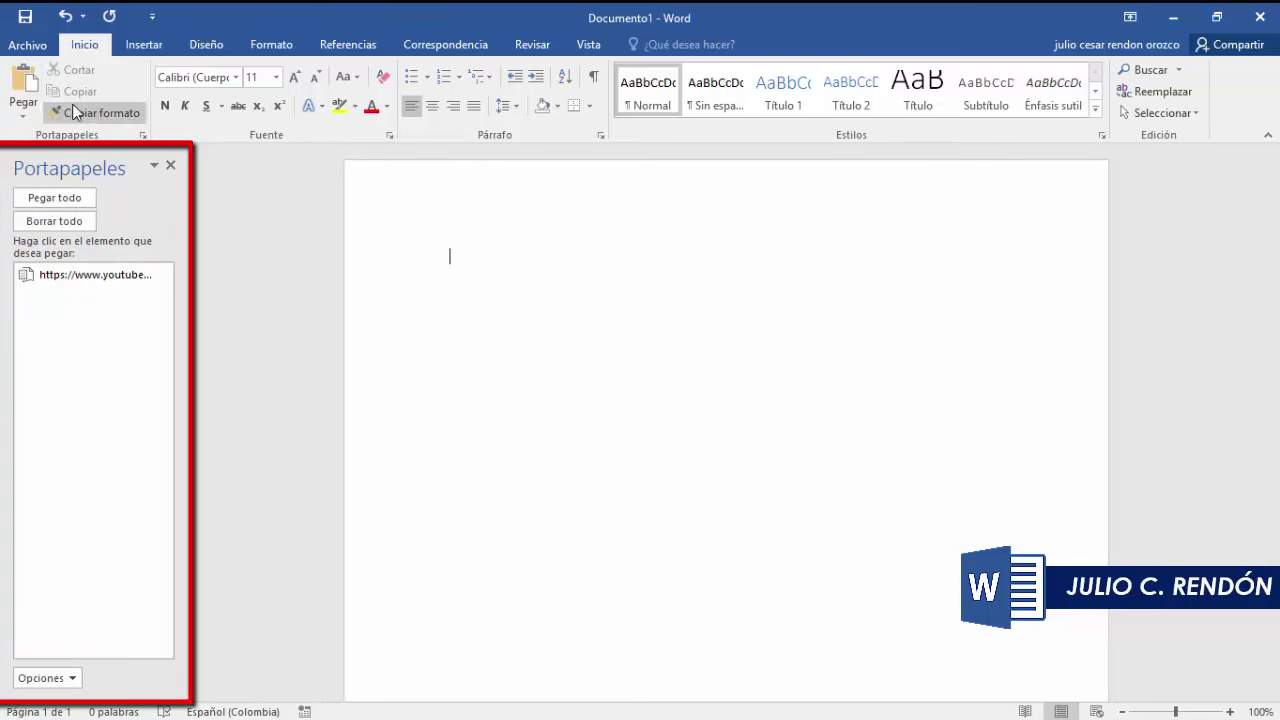
click(170, 165)
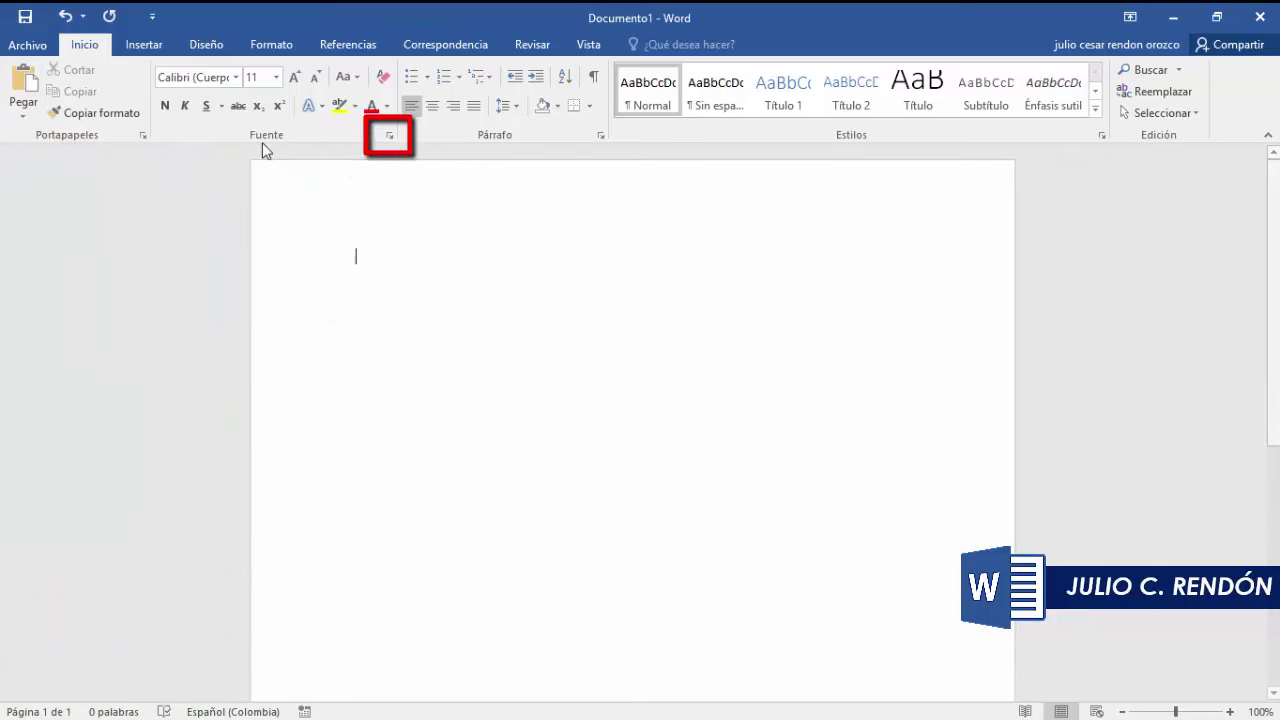
click(389, 135)
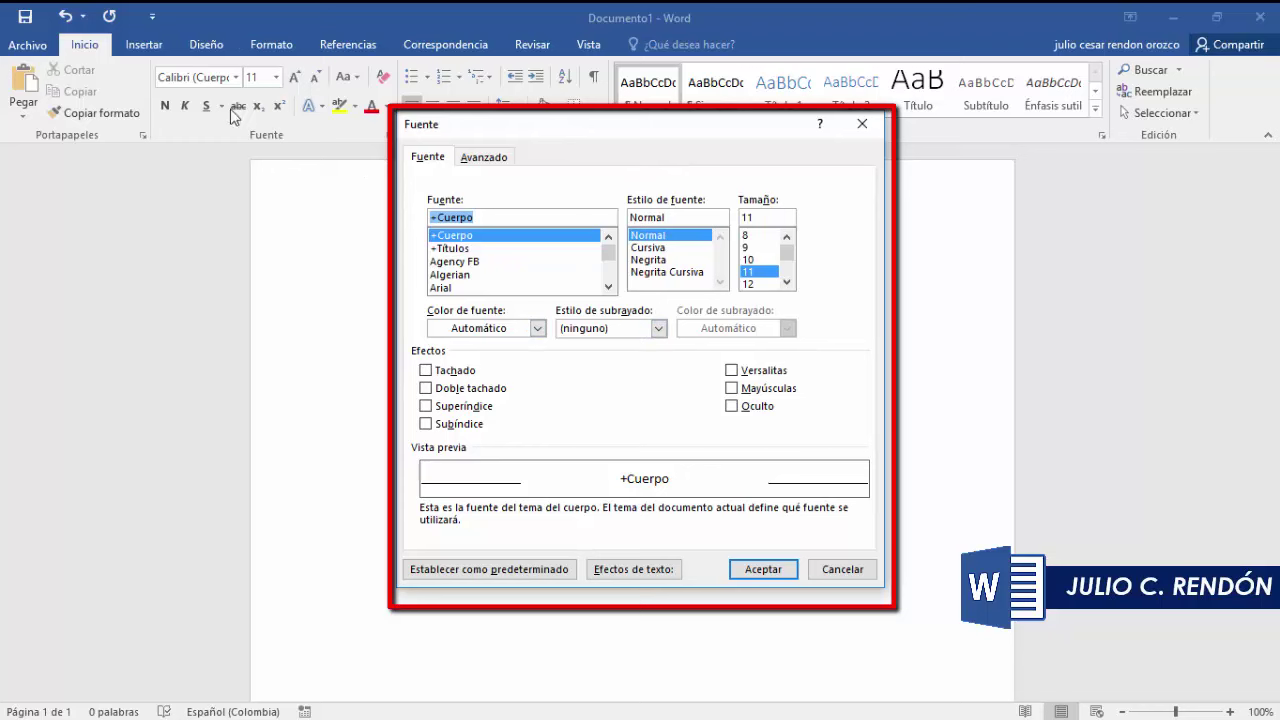
click(872, 122)
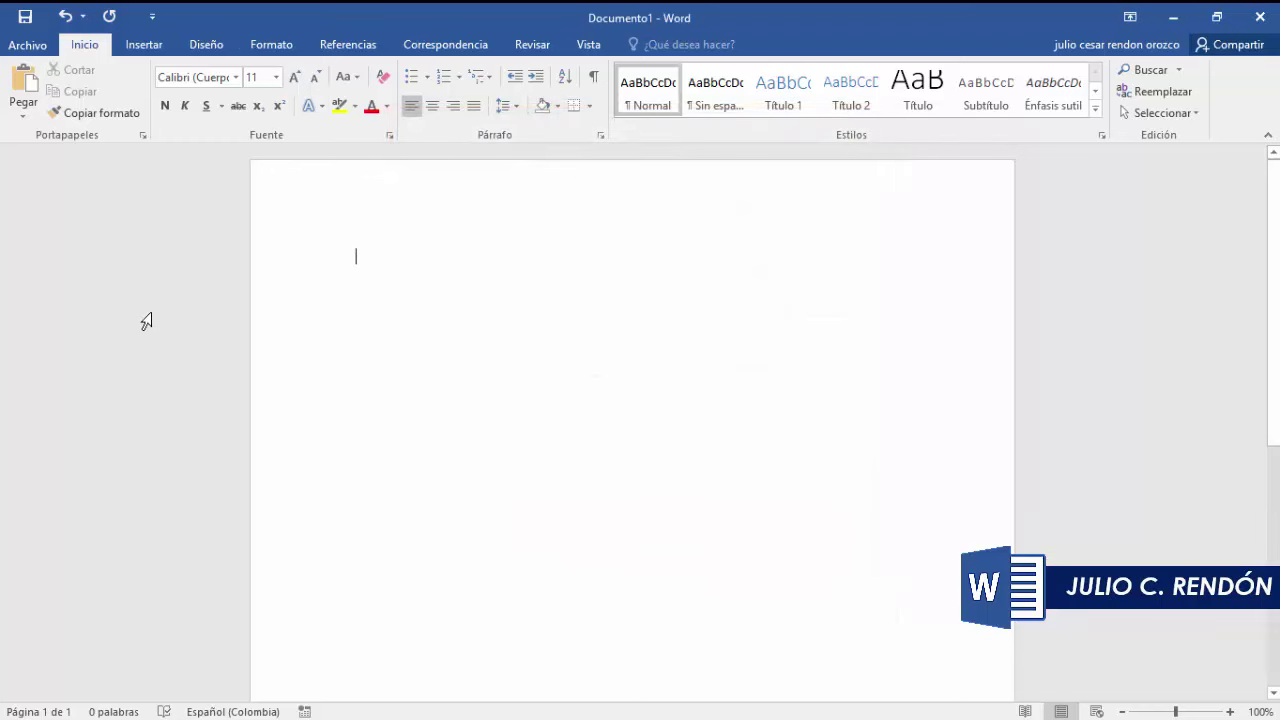